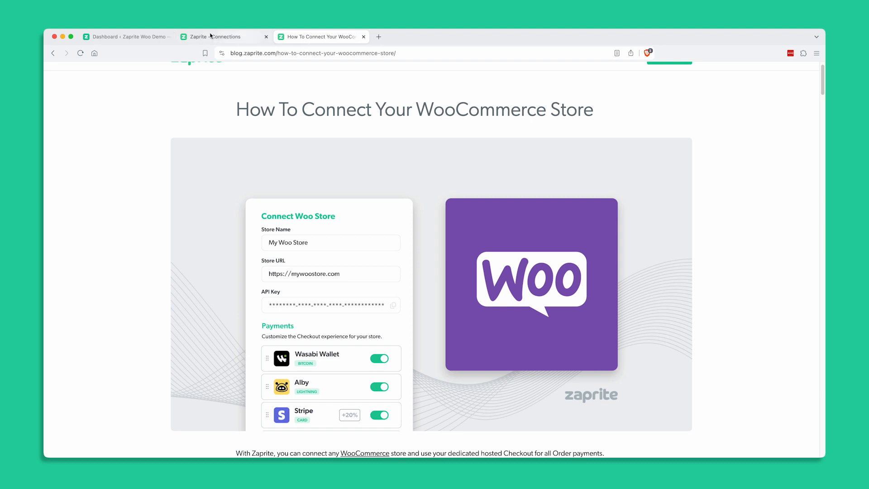
Step: Switch to the WordPress admin and search the plugins available to add for "Zaprite"
left_click(125, 38)
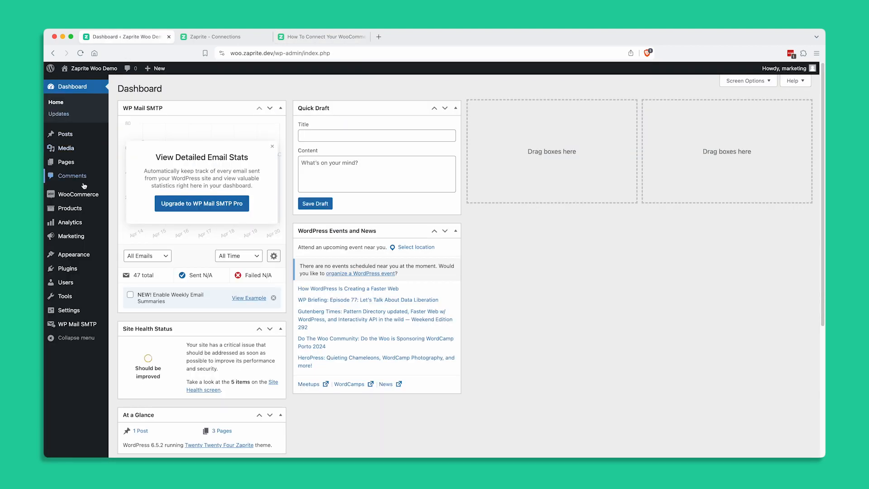
mouse_move(89, 196)
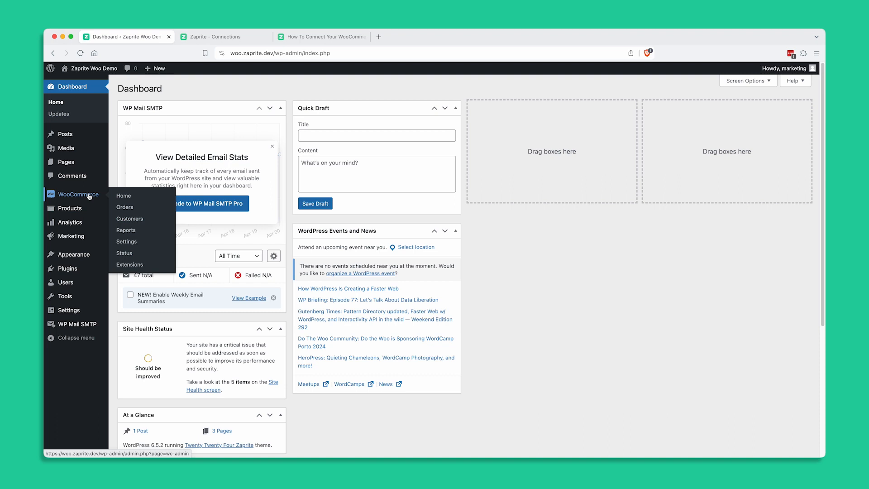
mouse_move(73, 271)
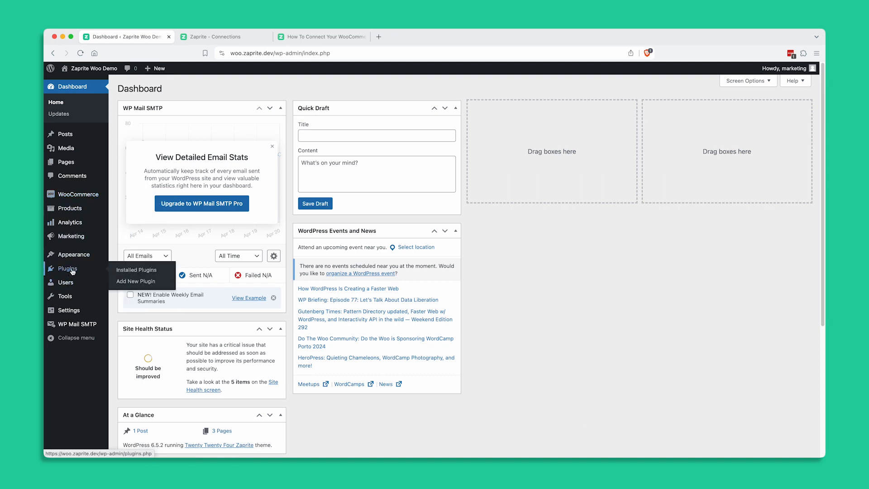
left_click(130, 282)
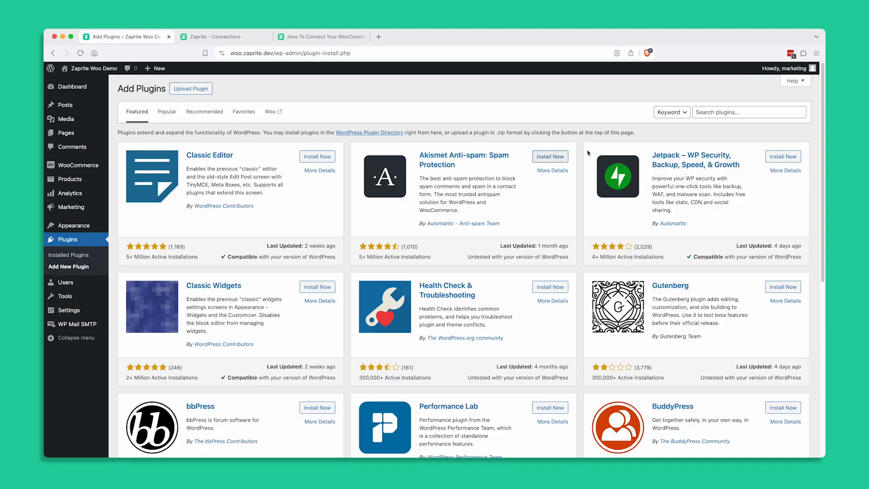
left_click(727, 108)
type("Zaprite")
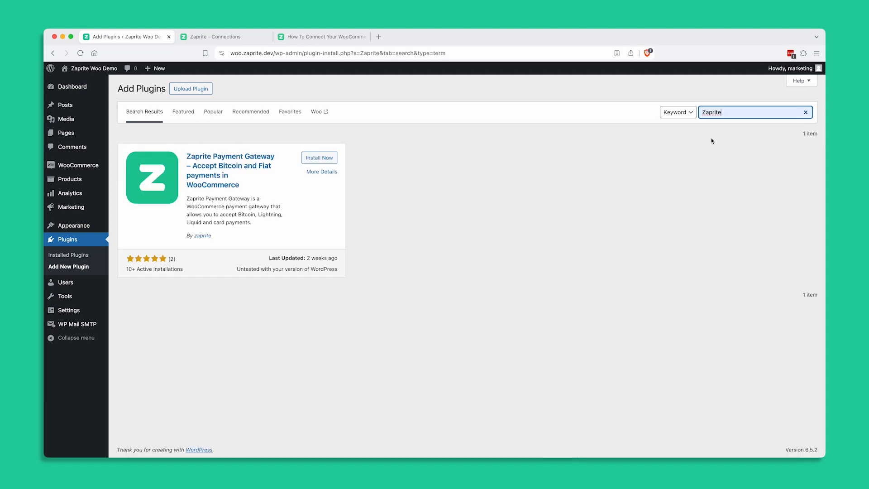
Step: Review the details of the Zaprite Payment Gateway plugin and view its homepage repository on GitHub
left_click(316, 172)
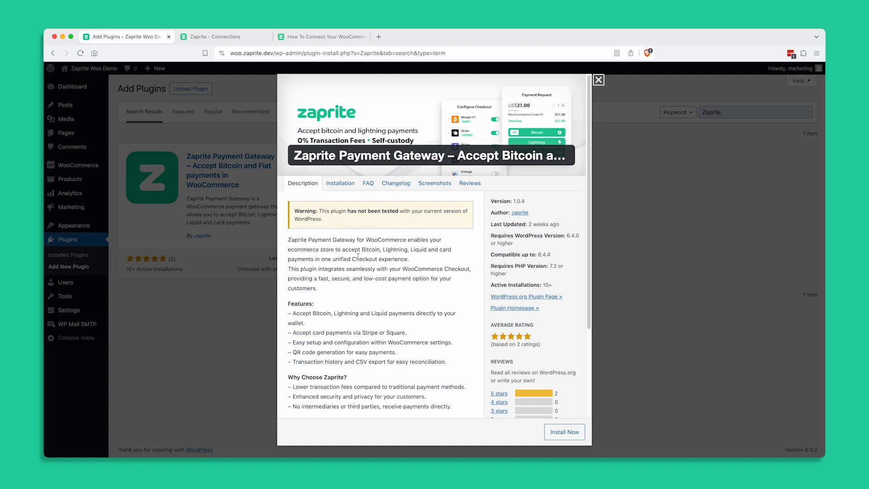
scroll(385, 266, "down", 3)
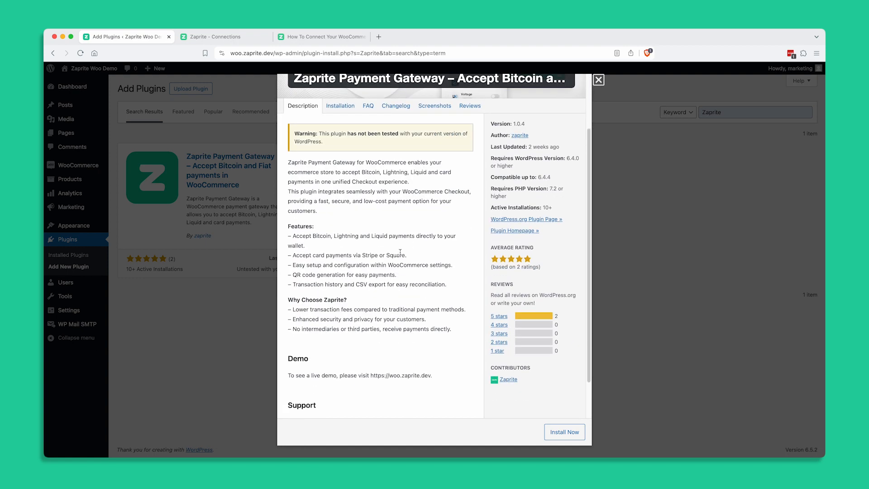
left_click(505, 231)
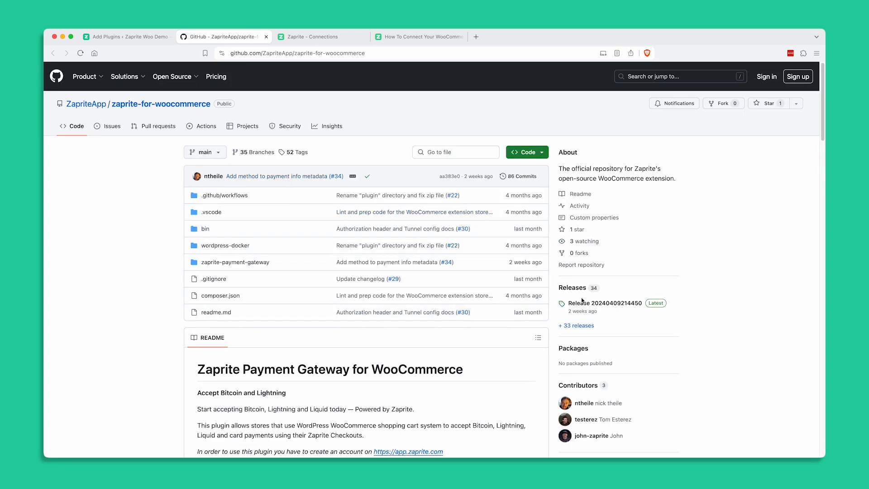
left_click(265, 37)
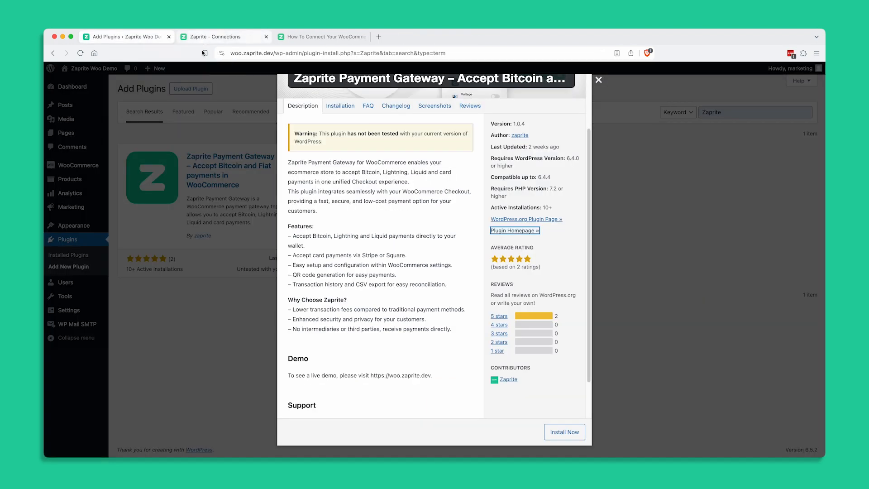
Step: Close the plugin details, then install and activate the Zaprite Payment Gateway plugin
left_click(602, 78)
left_click(311, 158)
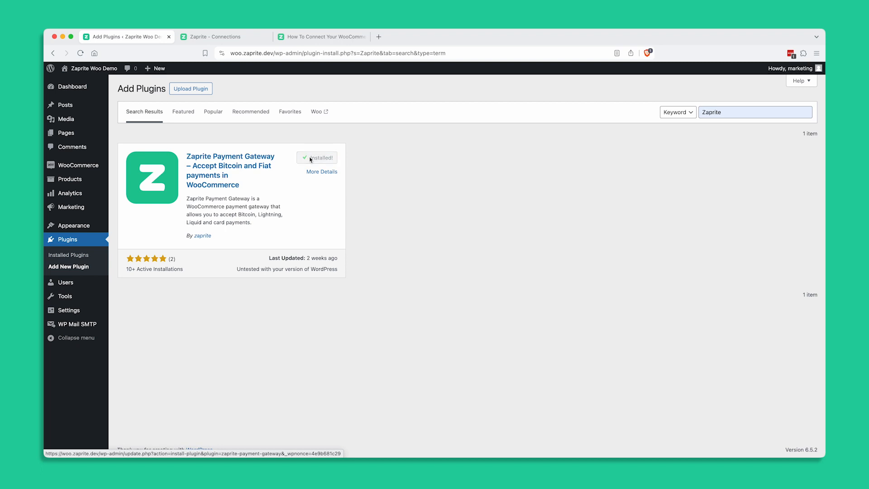
left_click(323, 158)
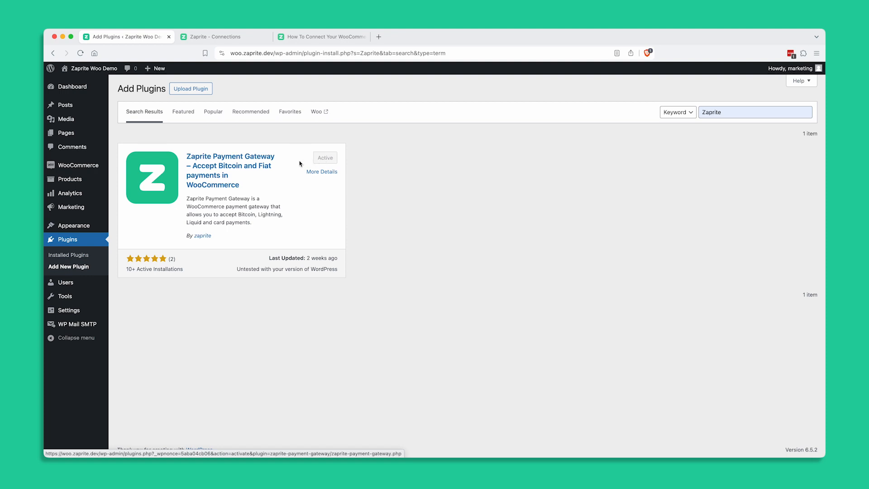
Step: Enable Zaprite as a payment method in the WooCommerce payment settings and save the changes
mouse_move(80, 171)
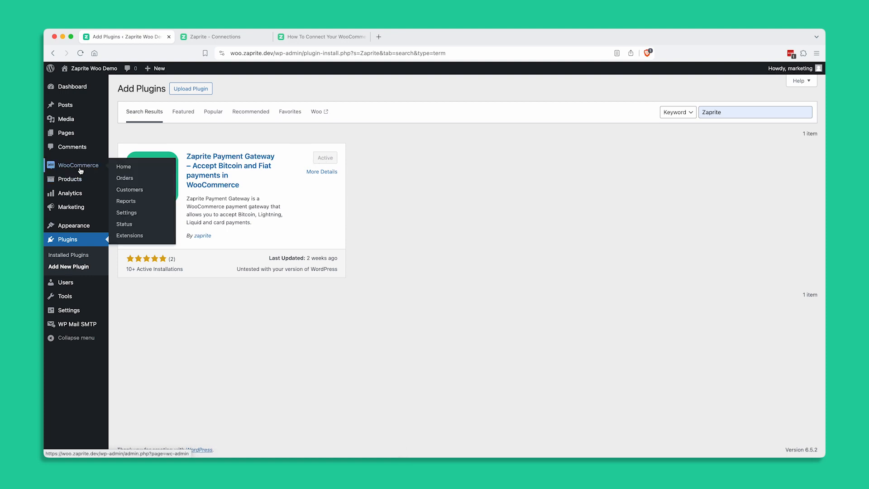
left_click(132, 216)
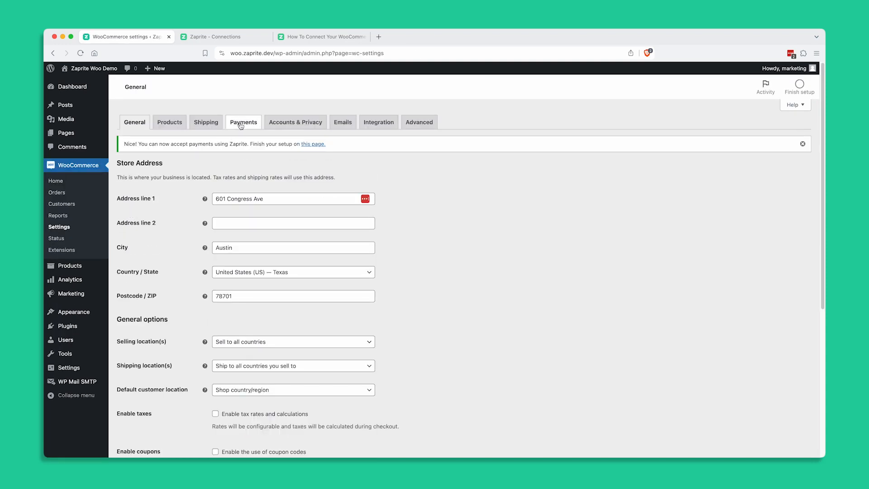
left_click(241, 124)
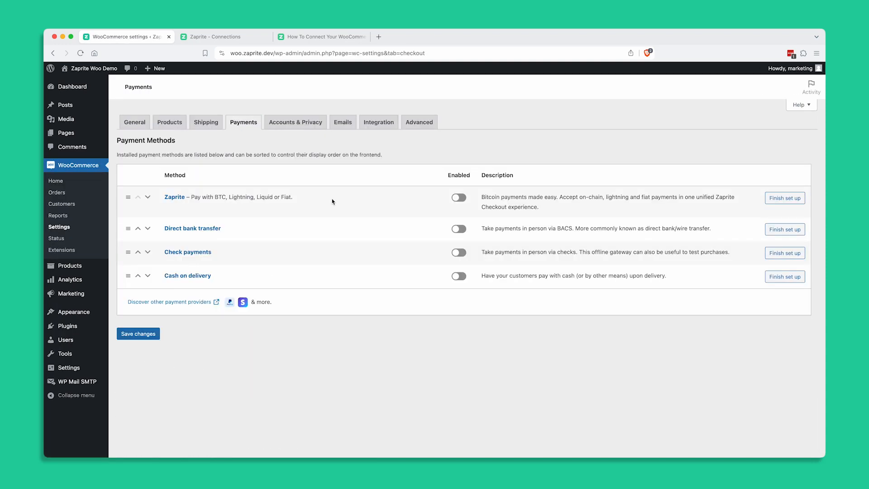
left_click(462, 200)
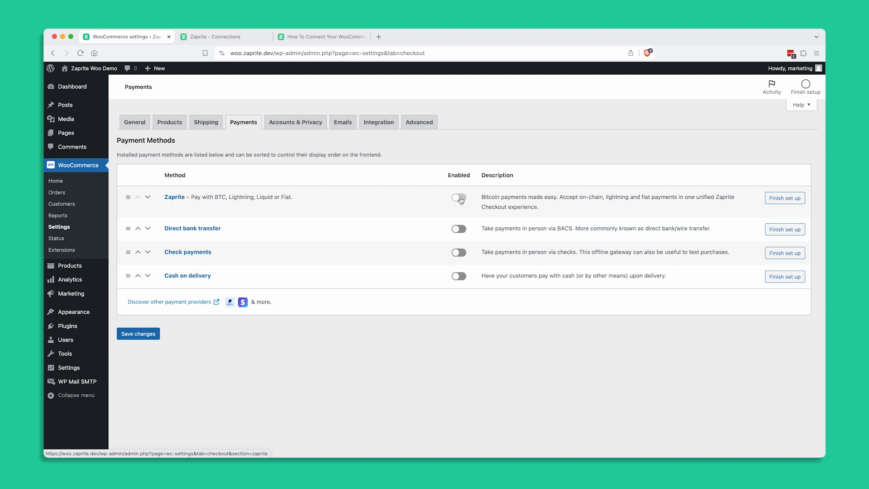
left_click(146, 334)
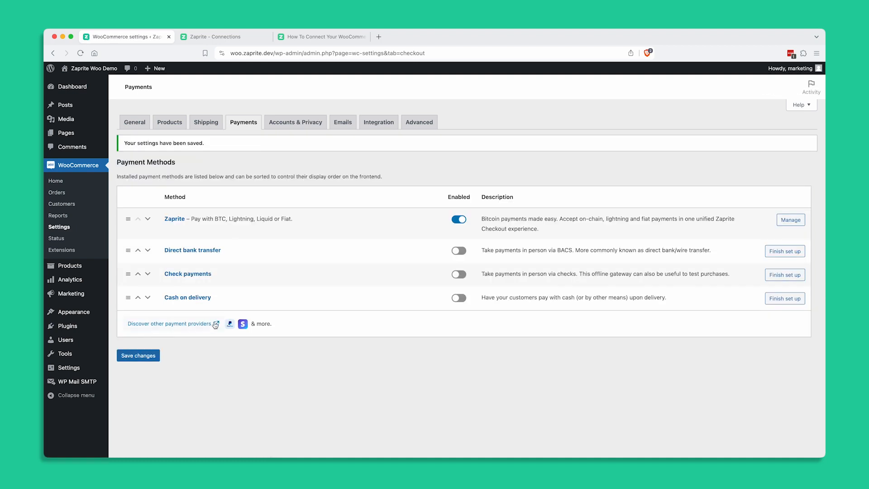
Step: Open the management settings of the Zaprite payment method at its API key field
left_click(792, 220)
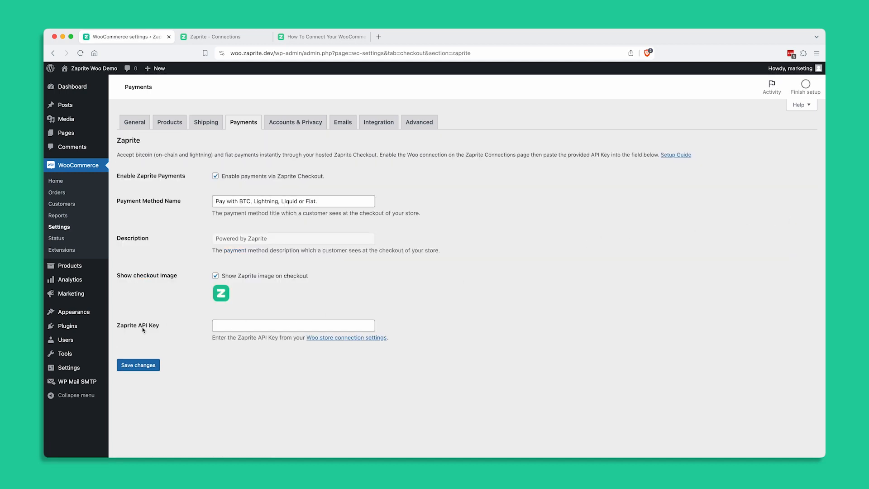
left_click(252, 324)
left_click(266, 312)
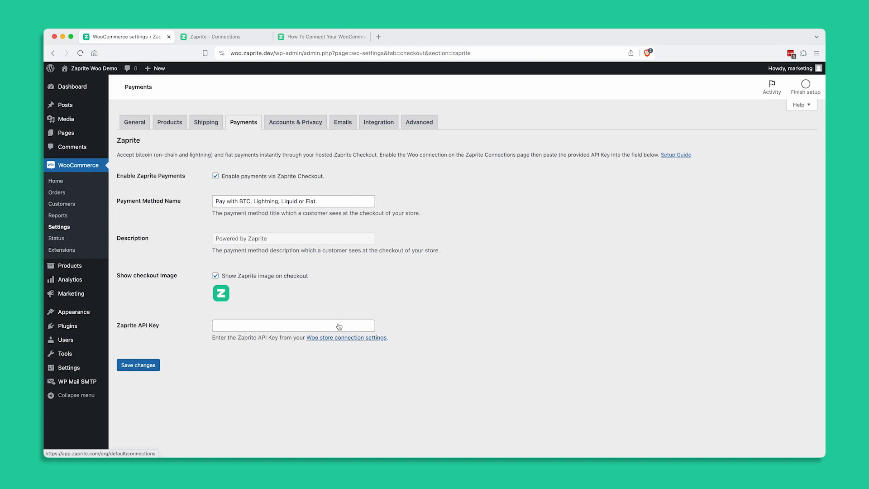
Step: Switch to the Zaprite app and start a new Woo store connection from its Connections page
left_click(213, 37)
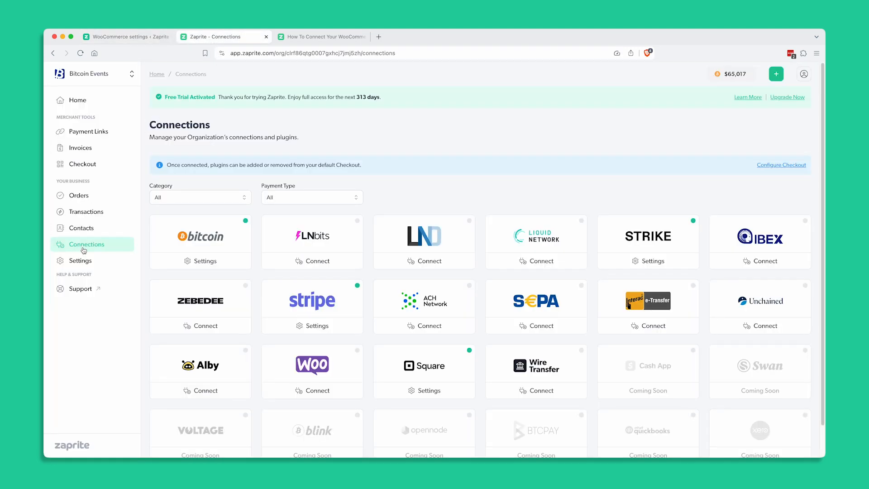
left_click(318, 394)
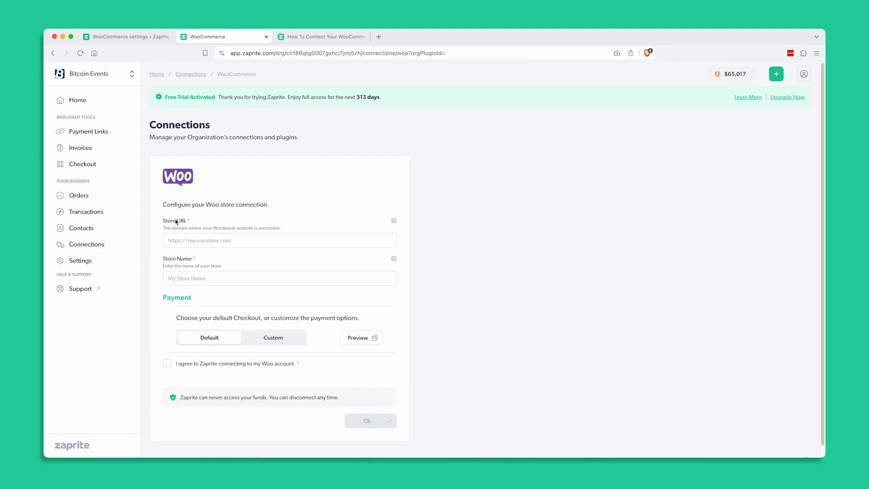
left_click(179, 241)
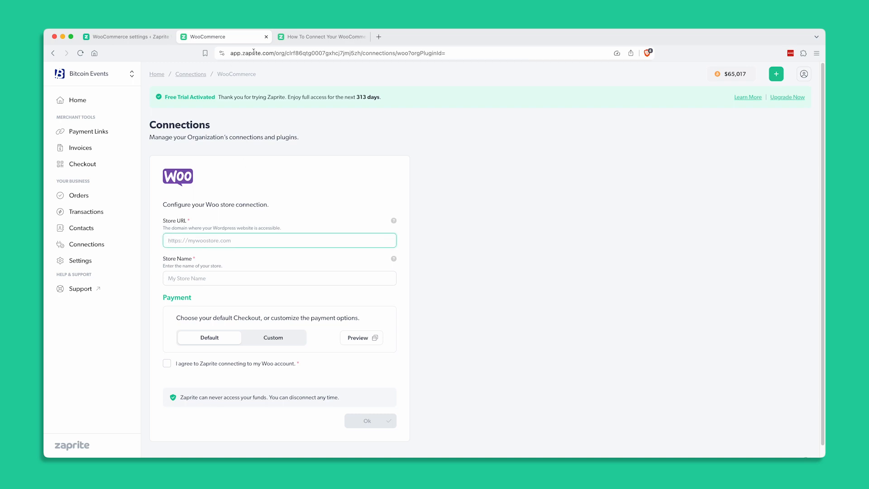
left_click(104, 37)
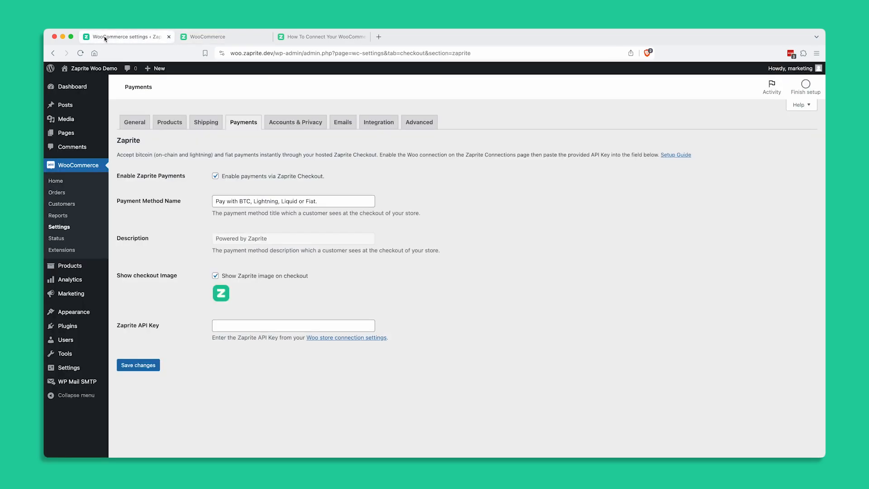
left_click(230, 53)
left_click(233, 54)
left_click_drag(230, 53, 292, 51)
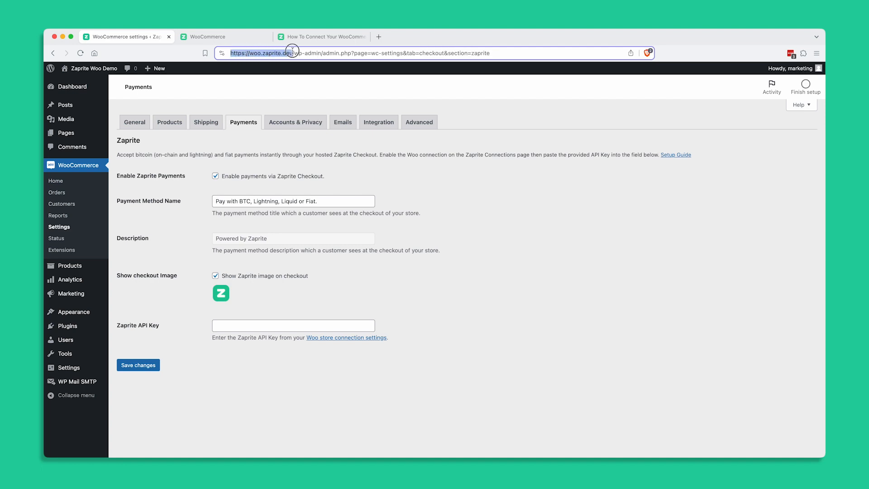
right_click(273, 53)
left_click(292, 107)
key("ctrl+Tab")
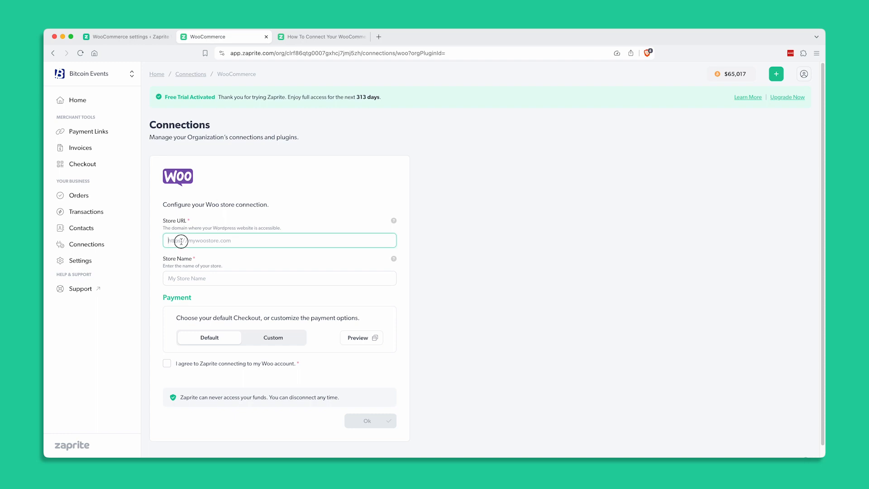
key("super+v")
Step: Set the connection's Store Name to "Zaprite dev Store"
left_click(170, 282)
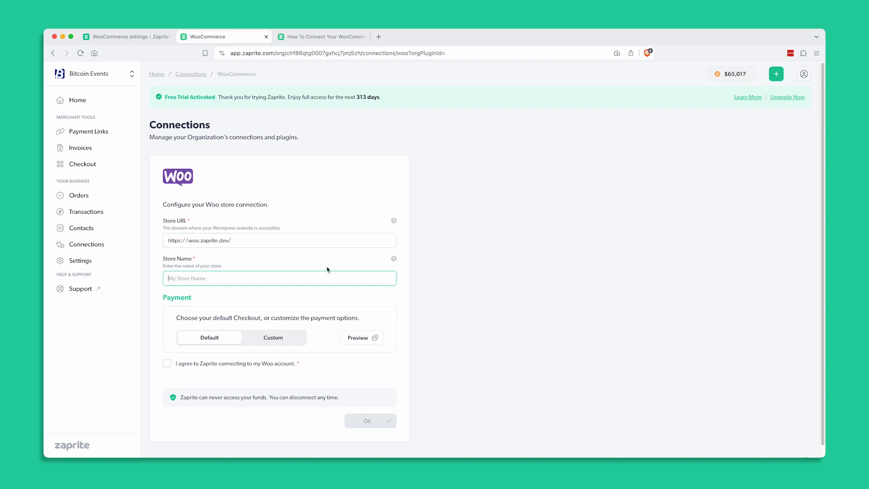
mouse_move(394, 260)
type("Za")
type("prite de")
type("v SS")
left_click(269, 297)
Step: Choose the Custom checkout for the store connection and look through its list of payment methods
scroll(270, 297, "down", 1)
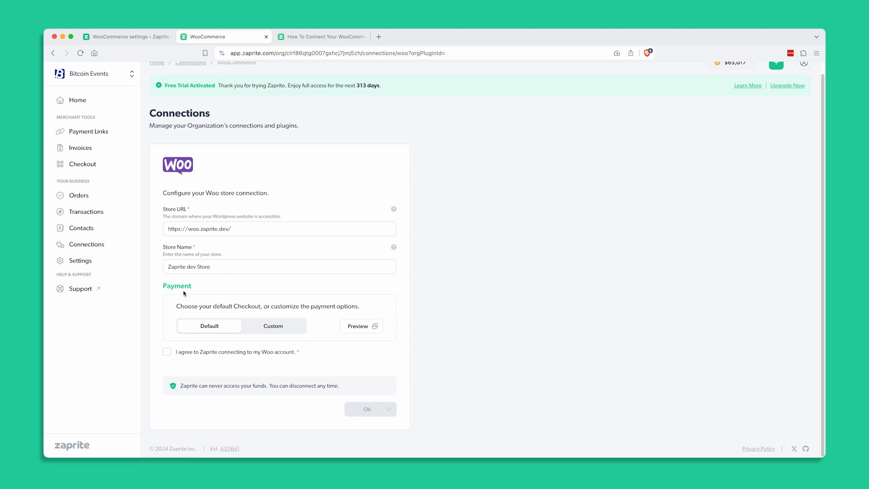
left_click(267, 331)
scroll(271, 317, "down", 3)
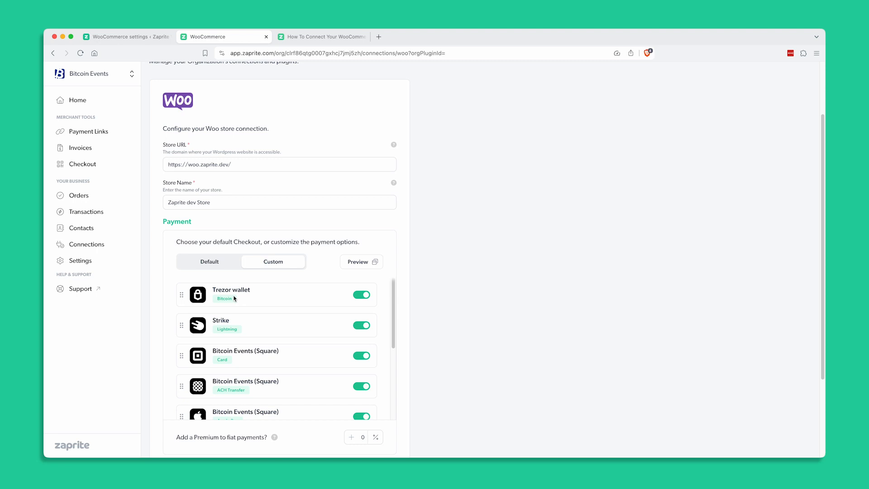
scroll(247, 312, "down", 2)
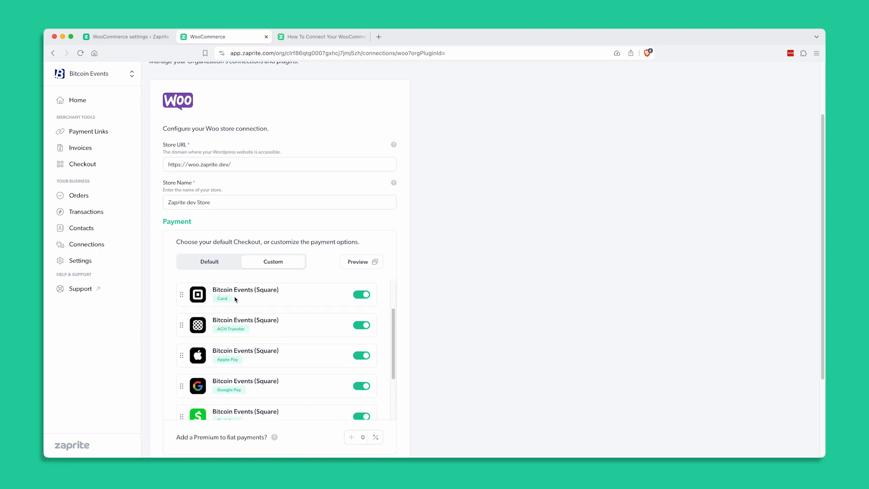
scroll(244, 316, "up", 2)
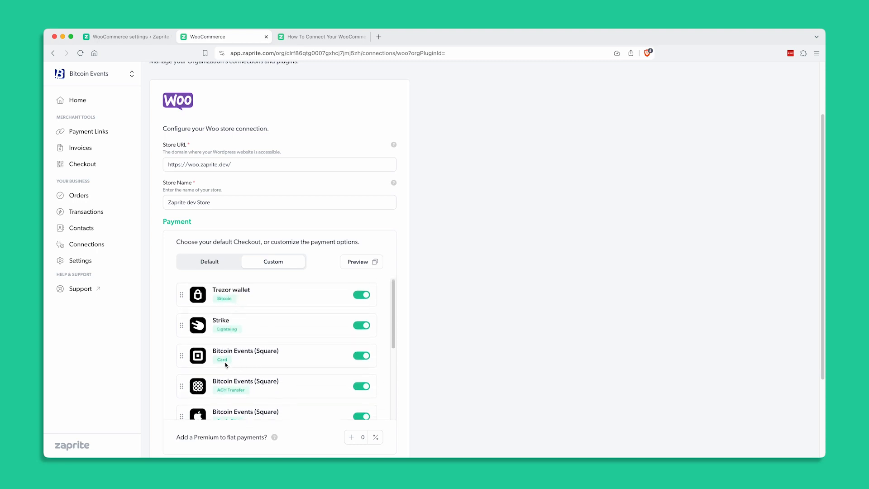
Step: Disable the Square ACH Transfer, Apple Pay, Google Pay and Cash App payment options for this store's checkout
scroll(270, 377, "down", 1)
left_click(361, 376)
scroll(311, 379, "down", 2)
left_click(362, 344)
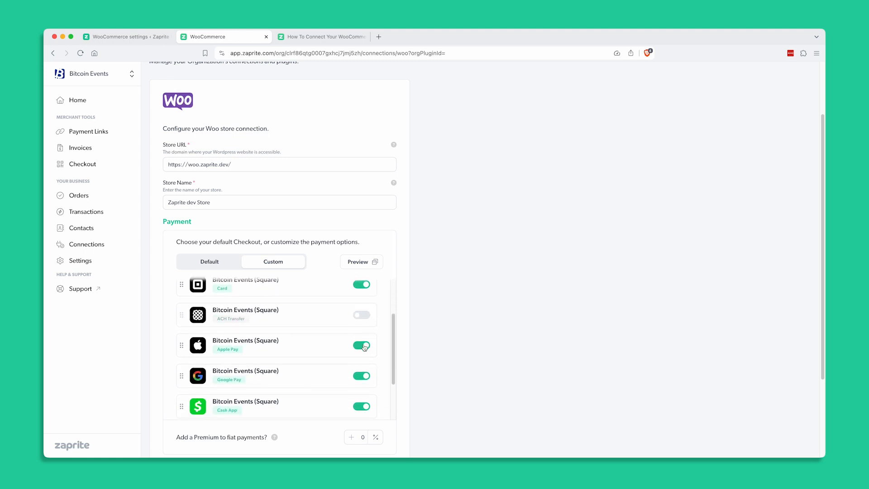
left_click(364, 376)
left_click(365, 406)
scroll(310, 384, "down", 2)
scroll(309, 383, "up", 3)
scroll(310, 383, "up", 1)
Step: Set the premium on fiat payments to 10%
left_click(362, 437)
key("BackSpace")
type("10")
left_click(306, 437)
Step: Agree to Zaprite connecting to the Woo account and submit the store connection
scroll(444, 333, "down", 5)
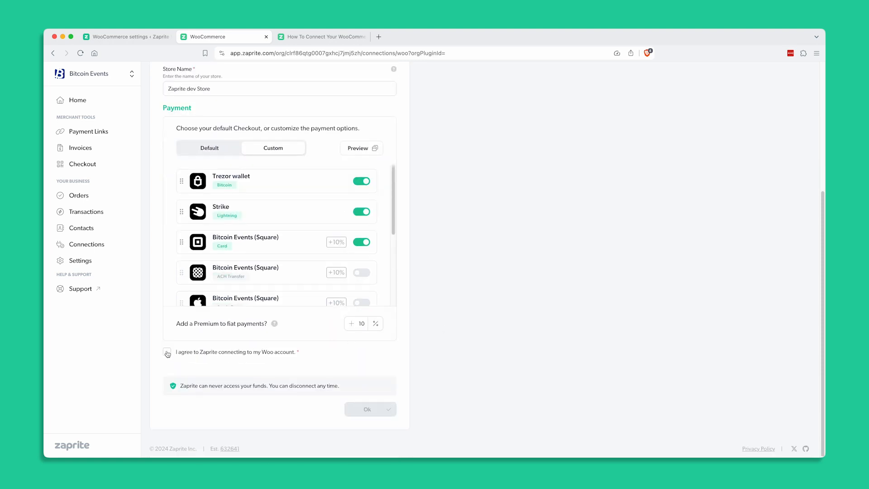
left_click(167, 353)
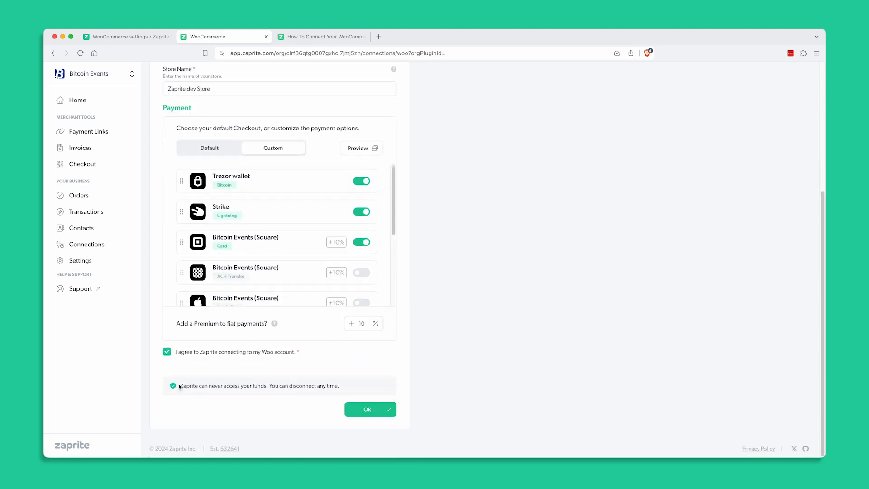
left_click_drag(180, 385, 271, 383)
left_click(307, 381)
left_click(367, 410)
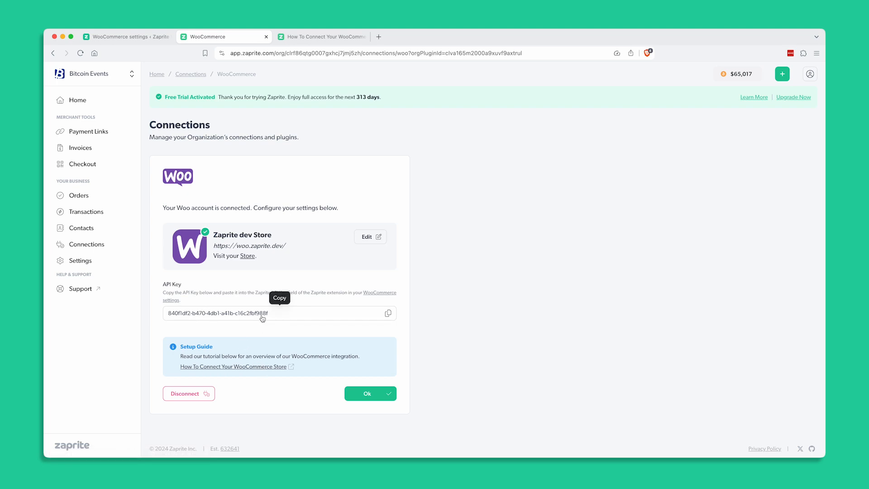
Step: Copy the API key from the Zaprite Woo connection, paste it into WooCommerce's Zaprite API Key field and save the payment settings
left_click(388, 314)
left_click(146, 38)
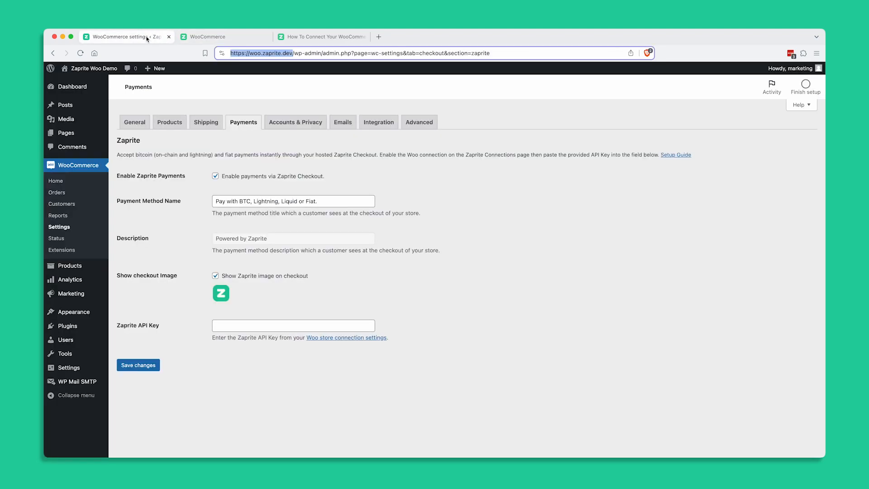
left_click(225, 326)
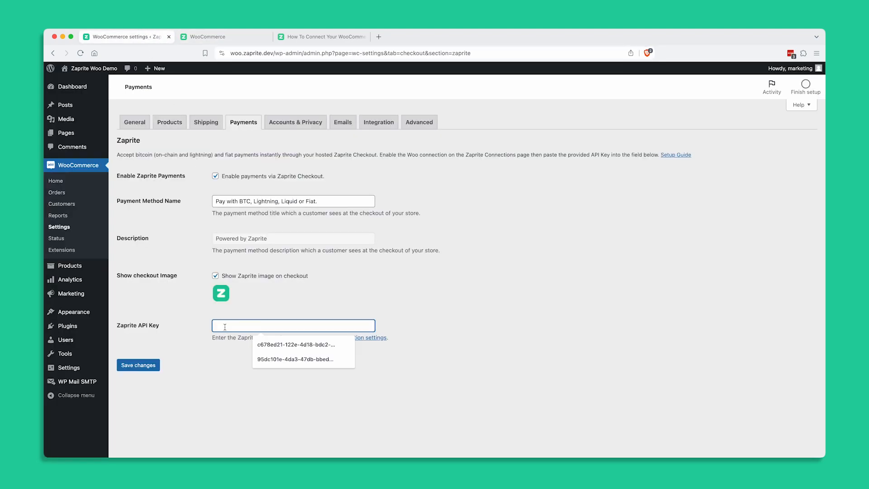
key("super+v")
left_click(155, 367)
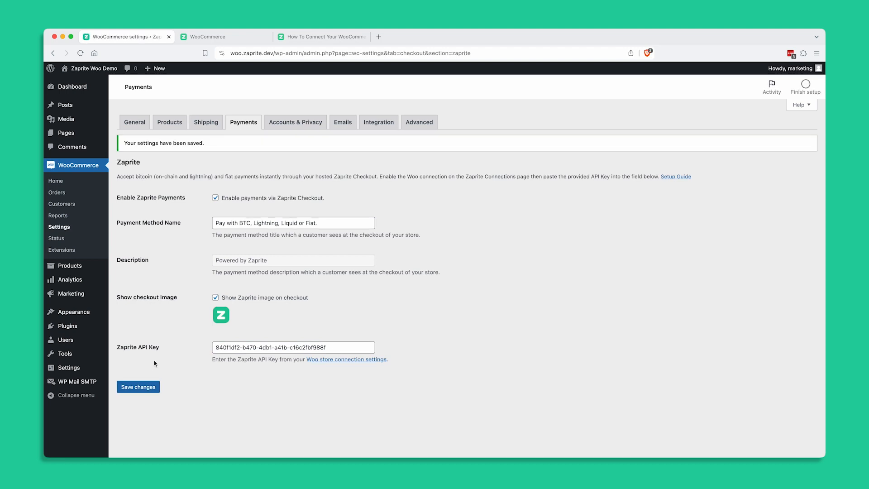
Step: Visit the store, add the Fix The Money, Fix The World Desktop Wallpaper to the cart and proceed to checkout
mouse_move(70, 69)
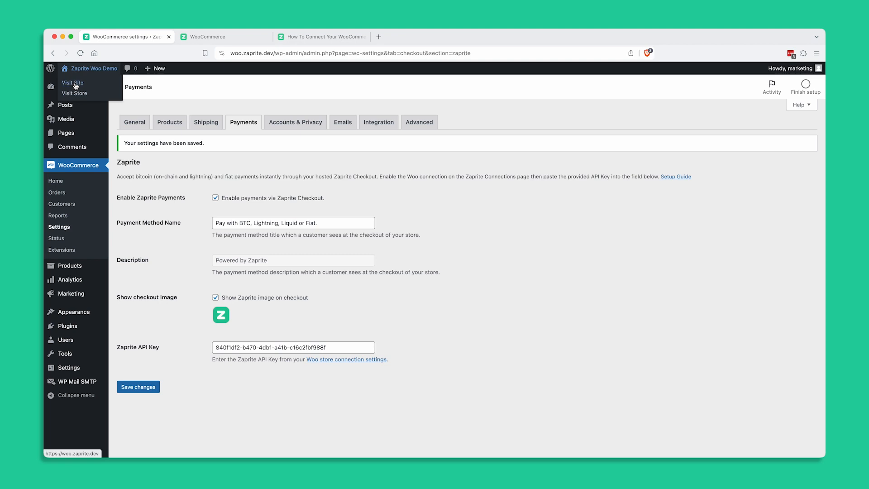
left_click(72, 93)
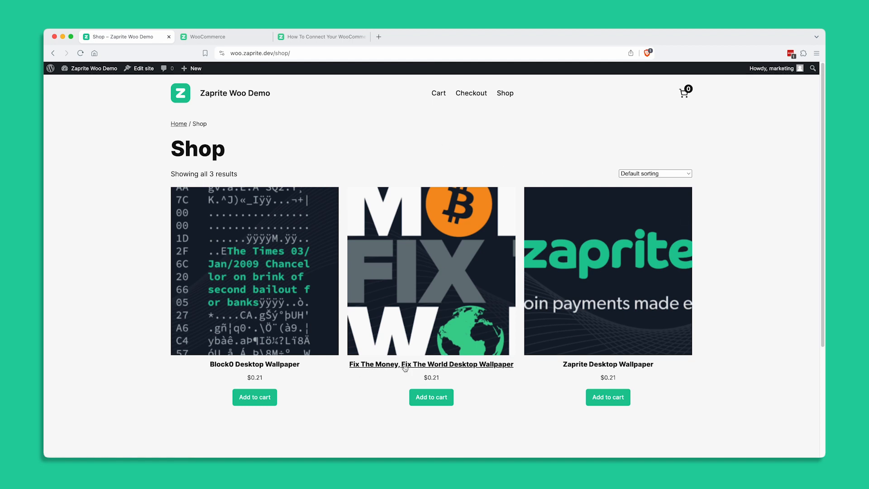
left_click(431, 403)
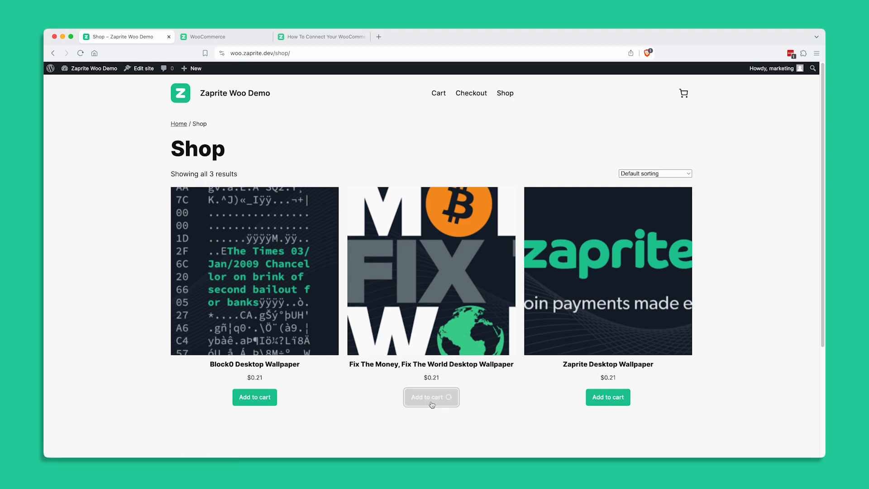
left_click(434, 433)
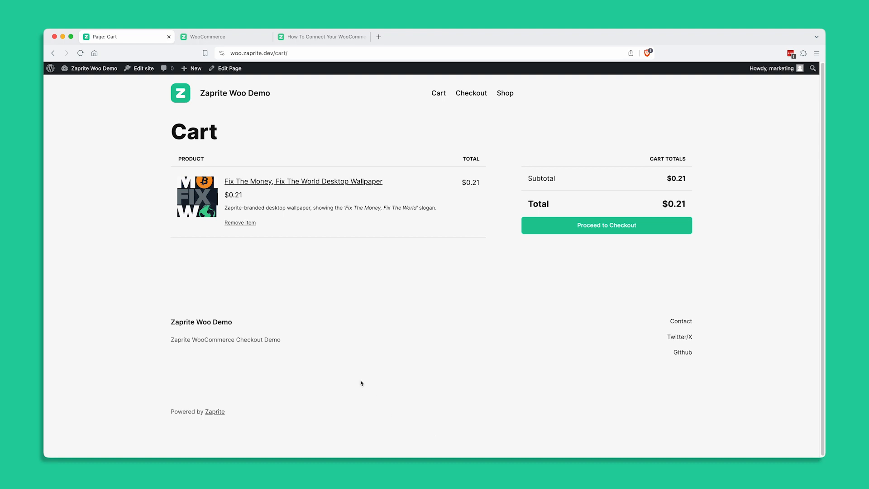
left_click(614, 230)
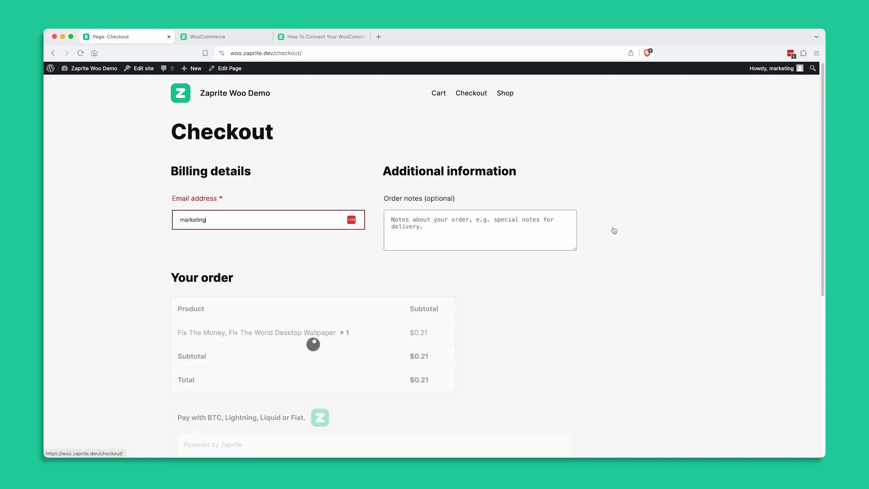
Step: Replace the billing email address at checkout with the customer's email and leave the order notes empty
double_click(241, 220)
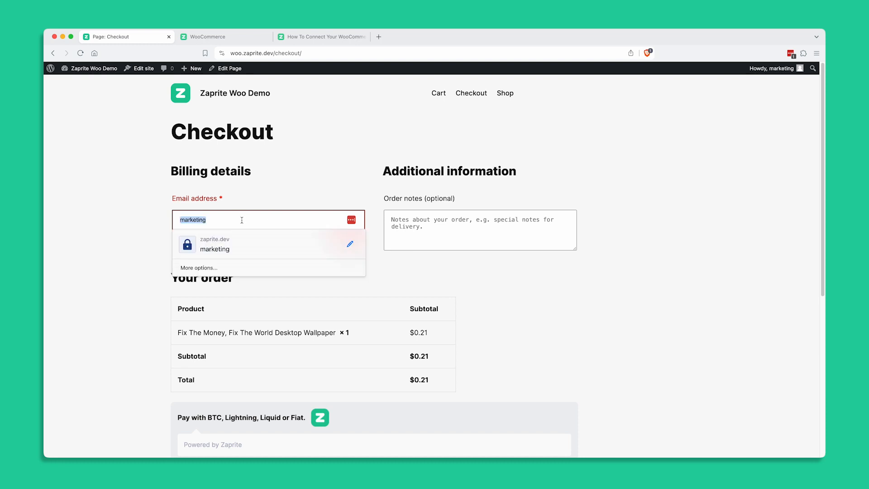
key("BackSpace")
type("t")
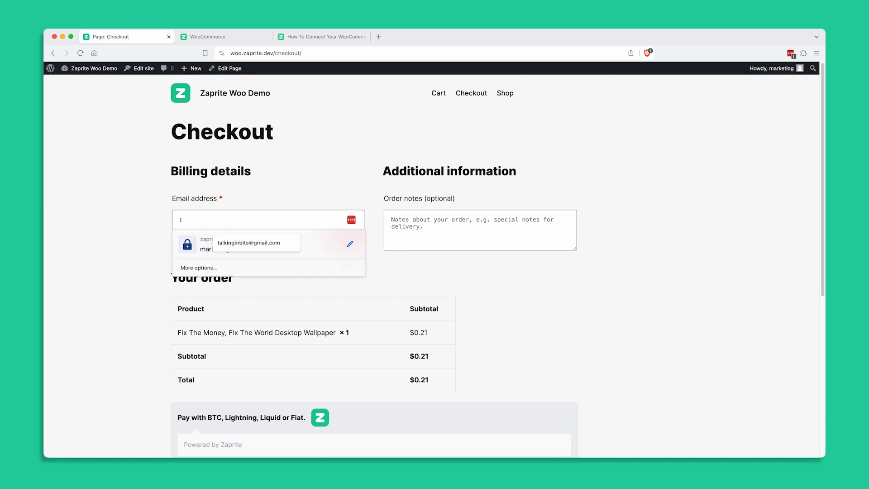
left_click(231, 243)
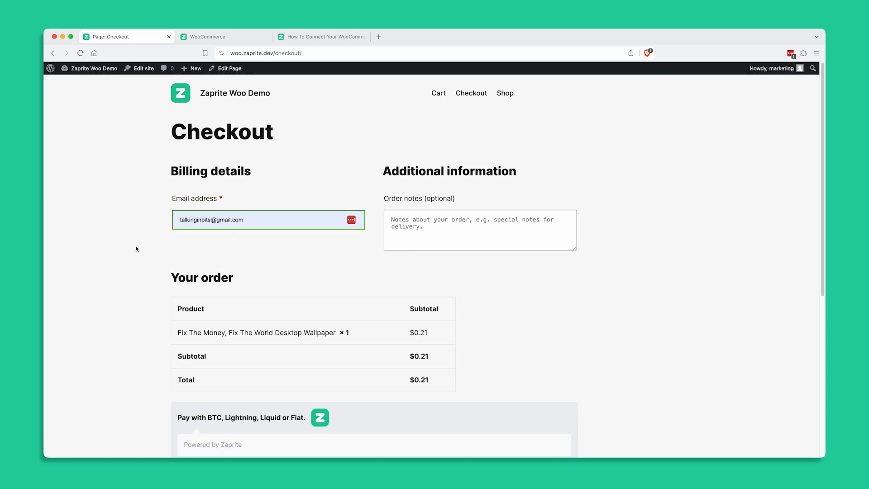
left_click(408, 220)
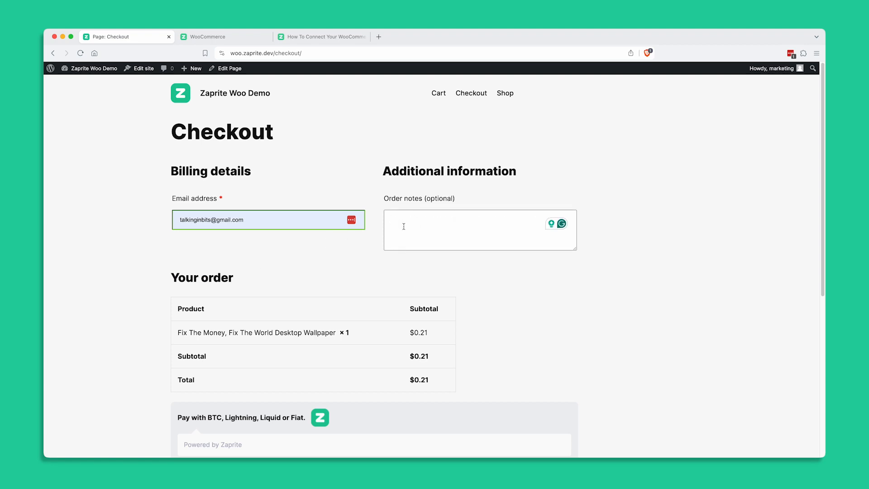
left_click(333, 263)
Step: Place the order and choose Lightning as the payment method on the Zaprite payment page
scroll(333, 263, "down", 3)
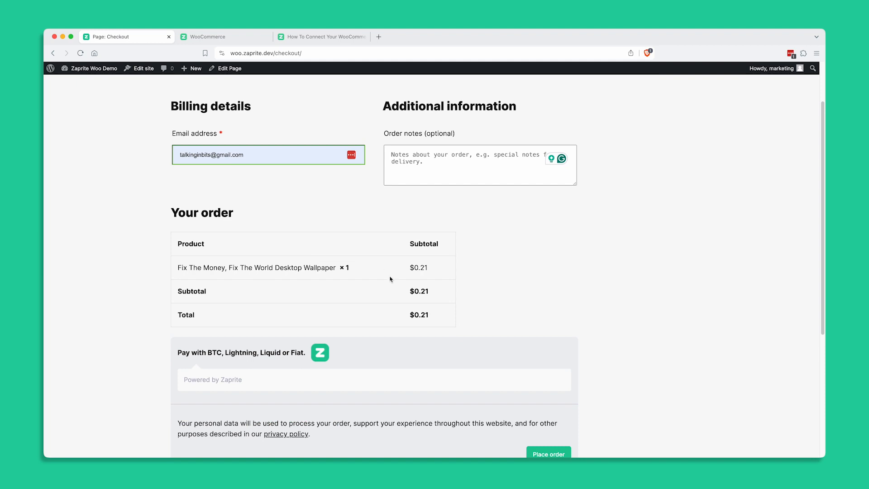
scroll(323, 296, "down", 4)
scroll(324, 299, "down", 3)
left_click(557, 325)
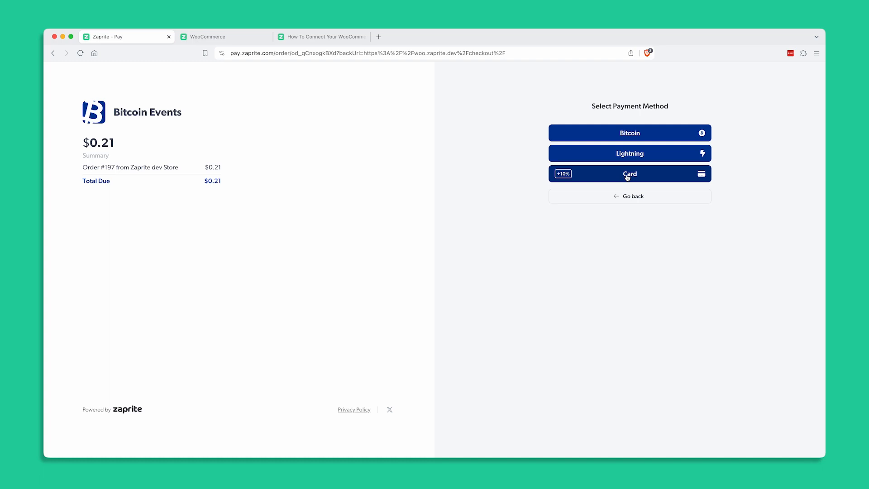
left_click(629, 154)
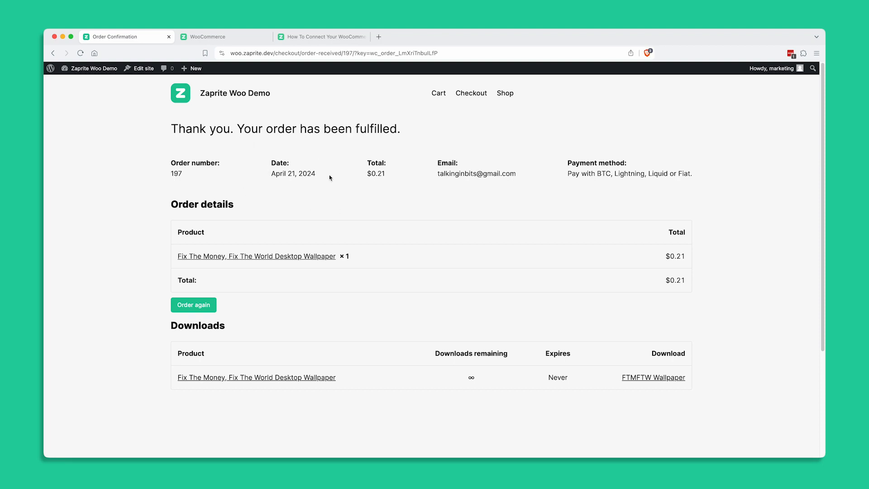
Step: Open the FTMFTW Wallpaper download from the order confirmation, then return to the confirmation page
scroll(524, 245, "down", 3)
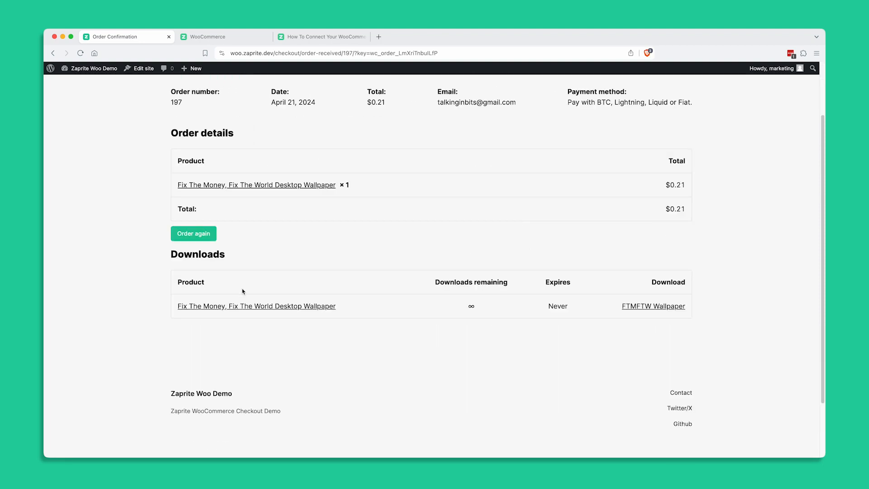
left_click(647, 307)
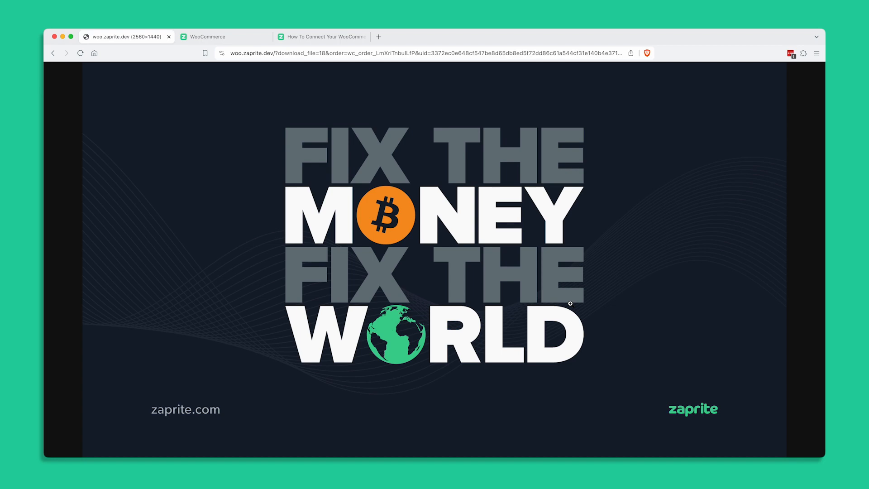
left_click(53, 53)
scroll(469, 343, "down", 2)
scroll(469, 344, "up", 3)
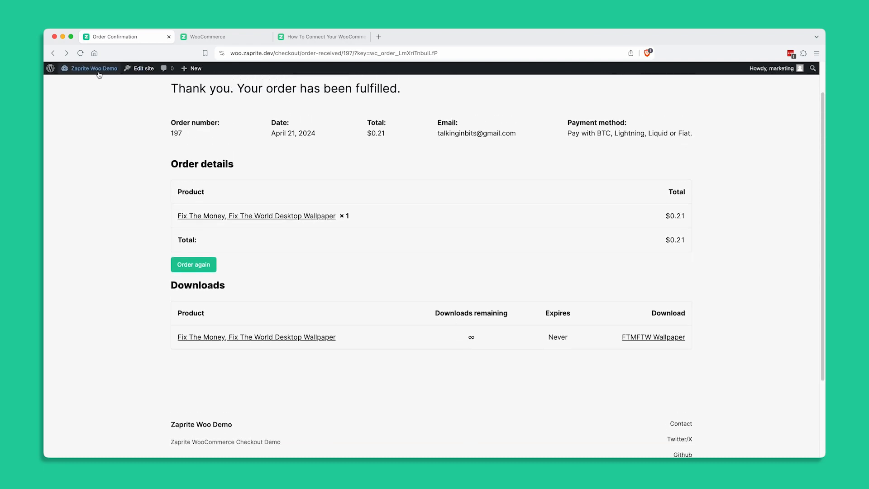
Step: Go to the WooCommerce orders list in the store's admin dashboard and open the newest order
left_click(79, 82)
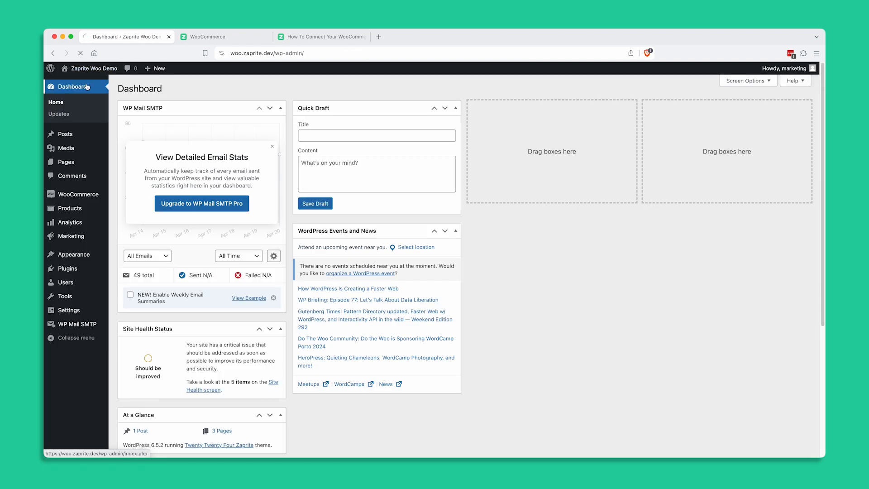
mouse_move(79, 196)
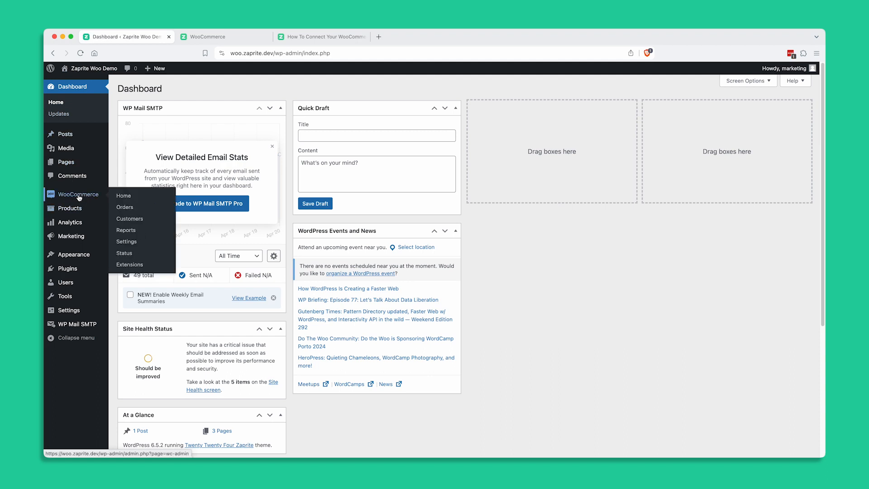
left_click(124, 209)
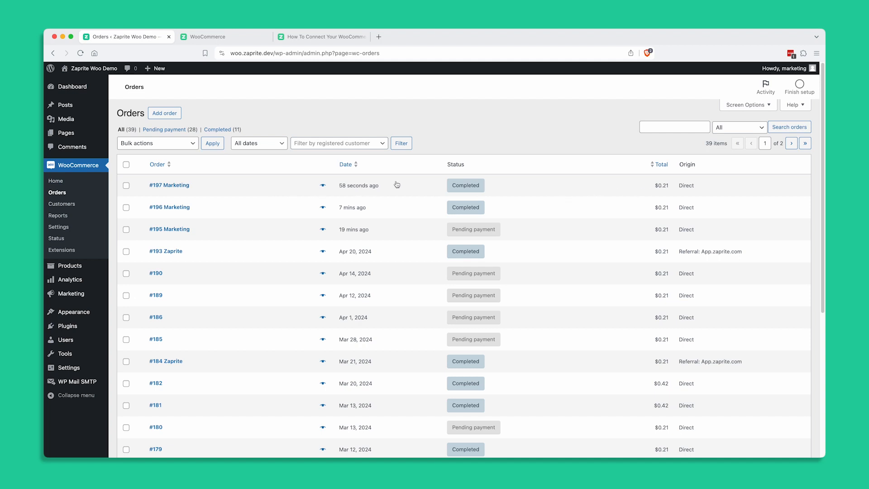
left_click(166, 186)
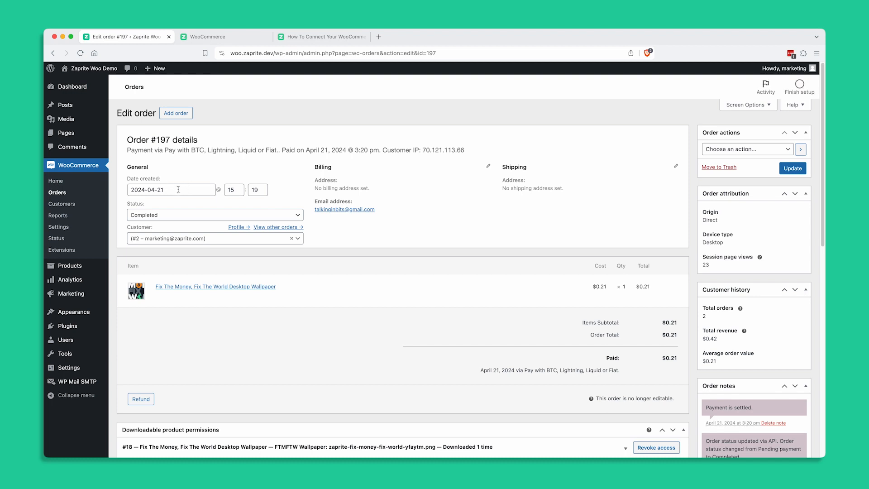
Step: Examine the order's item totals, download permissions and custom fields holding the Zaprite order and transaction data
scroll(339, 235, "down", 2)
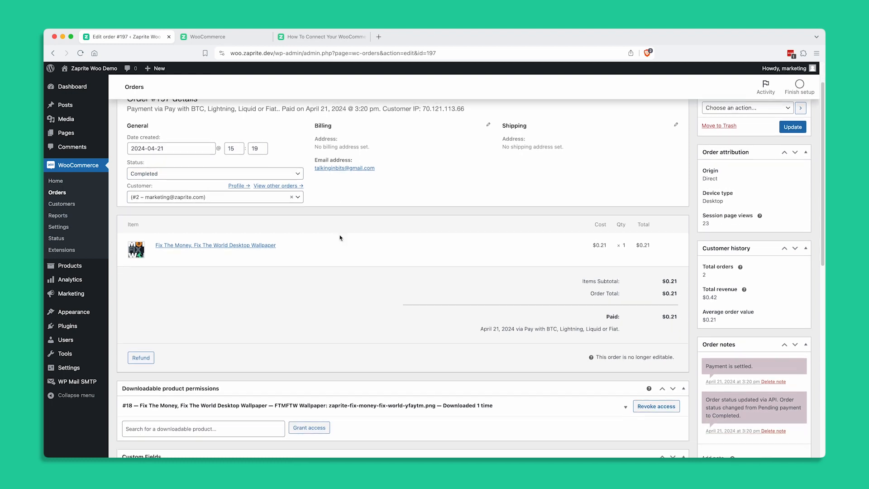
scroll(353, 246, "down", 4)
scroll(352, 246, "down", 5)
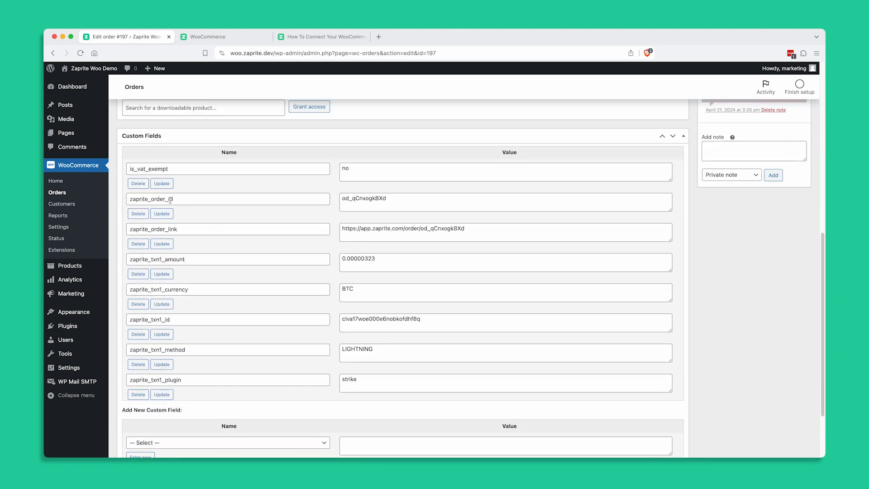
scroll(312, 229, "down", 1)
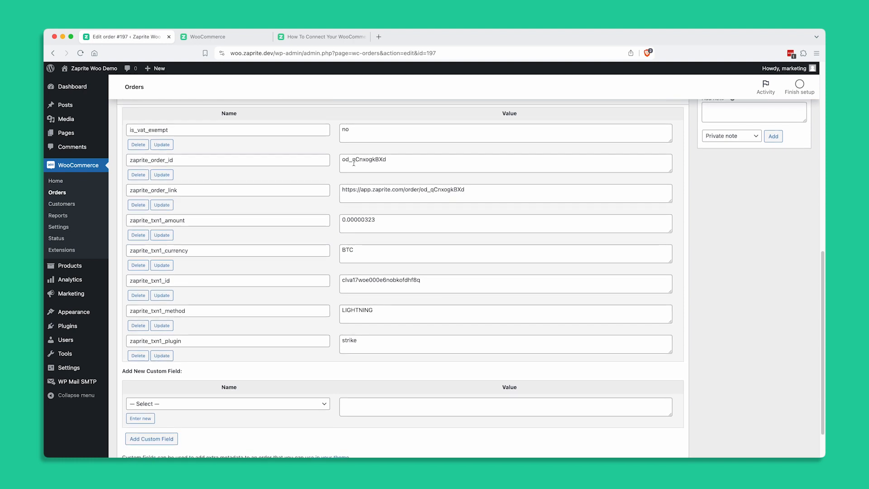
left_click_drag(357, 250, 341, 249)
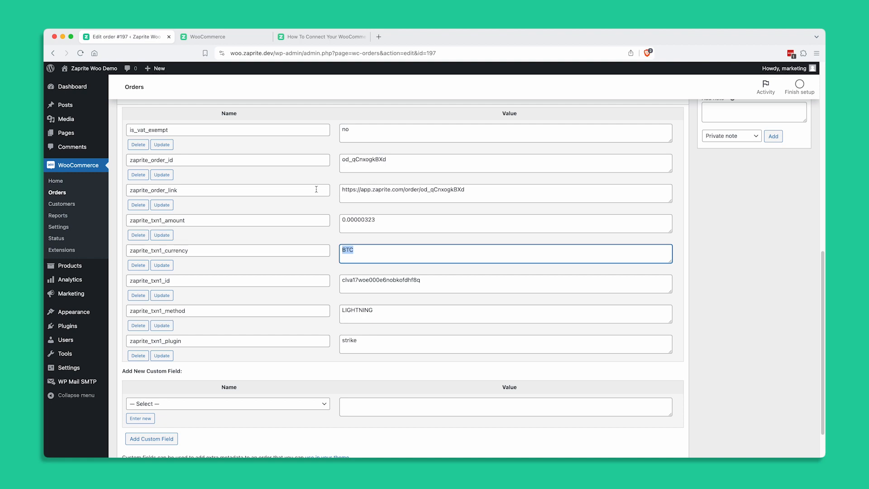
scroll(262, 218, "down", 1)
scroll(262, 222, "down", 3)
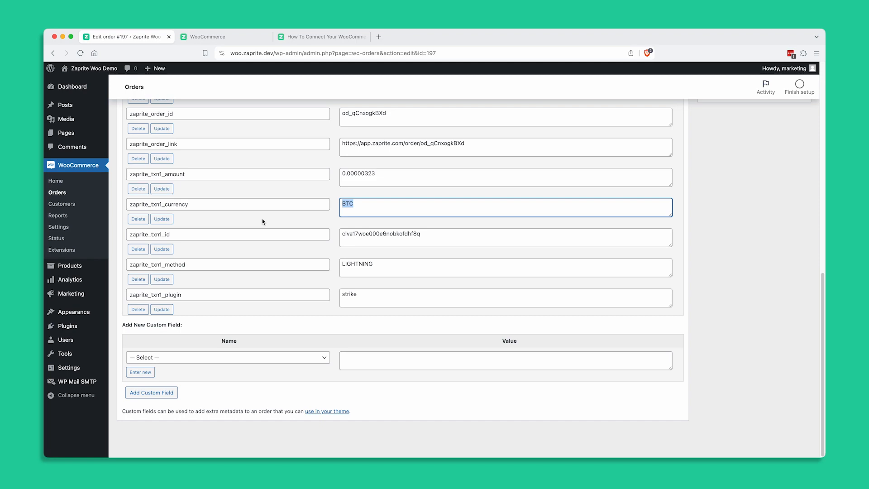
scroll(262, 219, "up", 10)
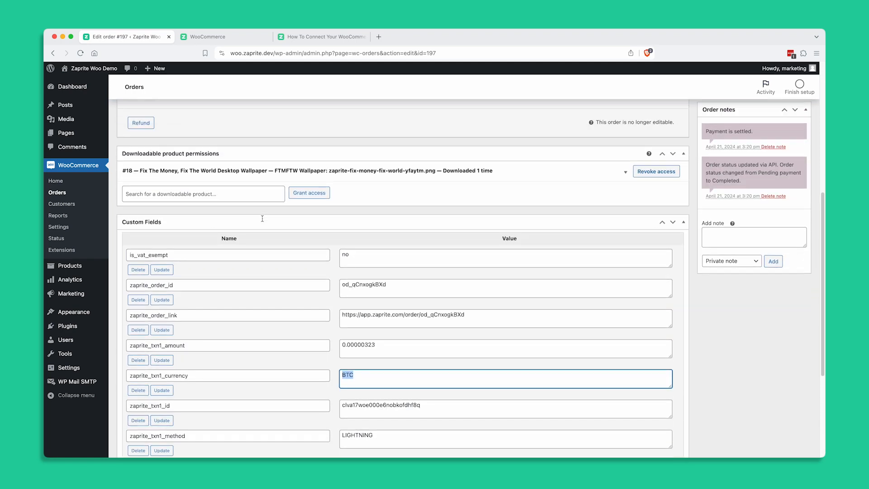
scroll(263, 219, "up", 7)
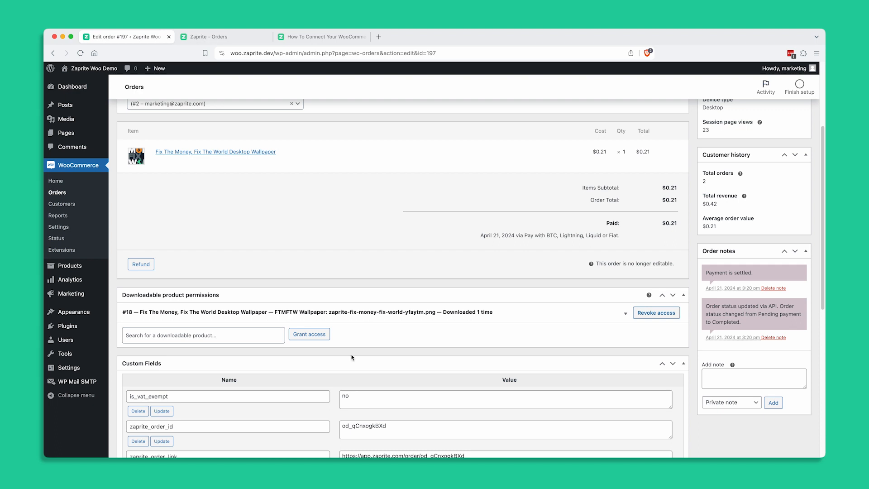
Step: Switch to Zaprite's orders list and open the newest WooCommerce order's details
left_click(224, 37)
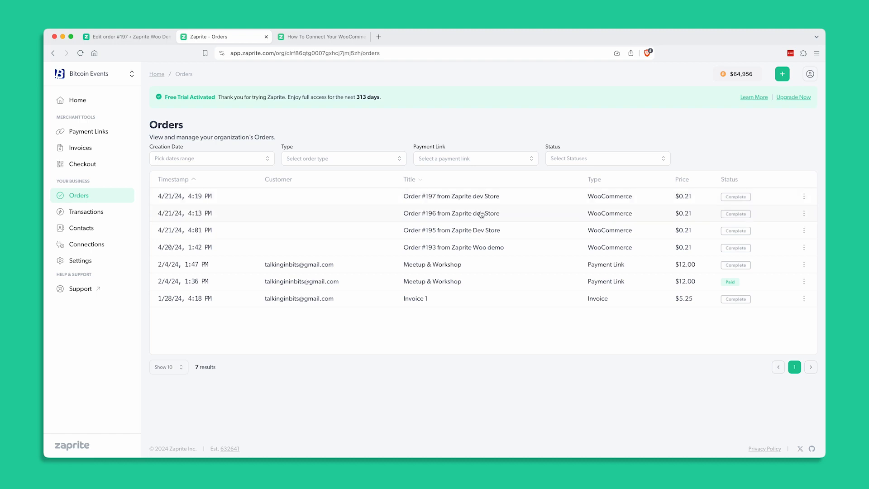
left_click(461, 197)
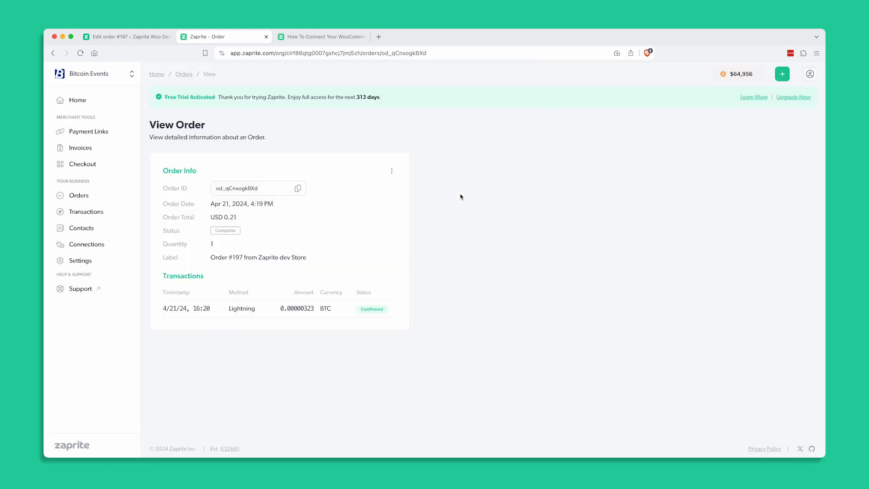